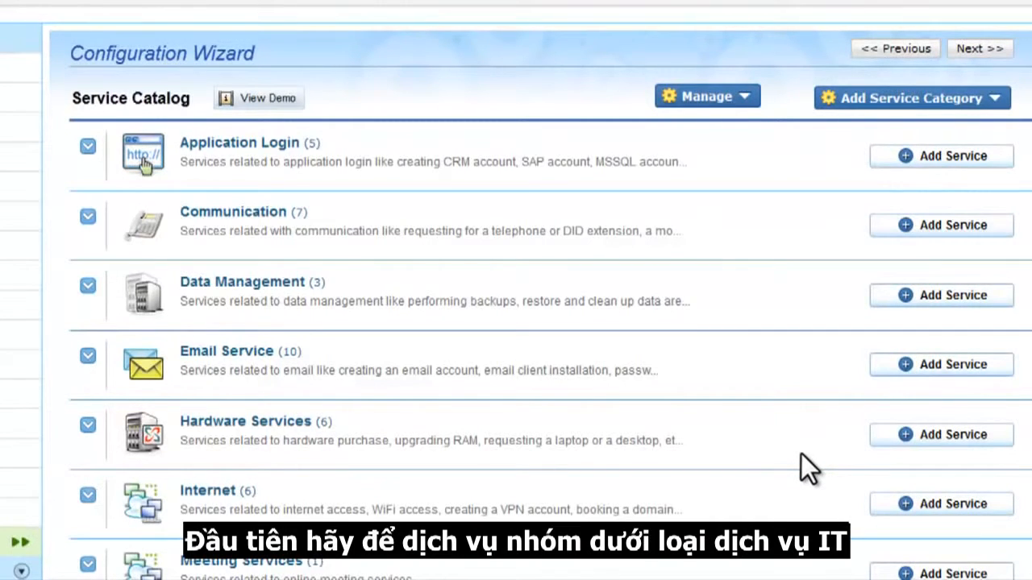
# Create an IT service category named 'User Management' and save it
pyautogui.click(853, 98)
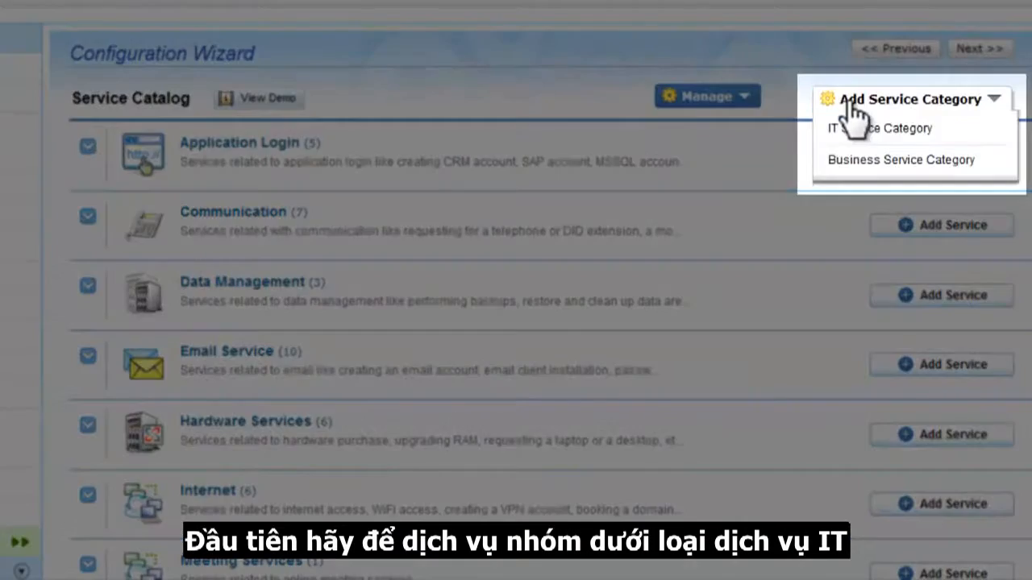
pyautogui.click(856, 131)
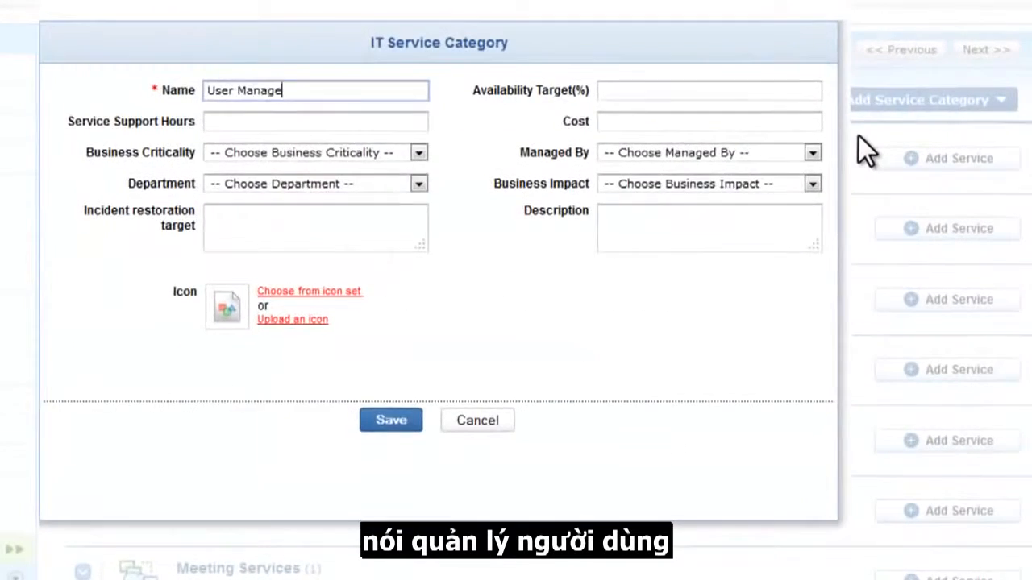
pyautogui.write('ment')
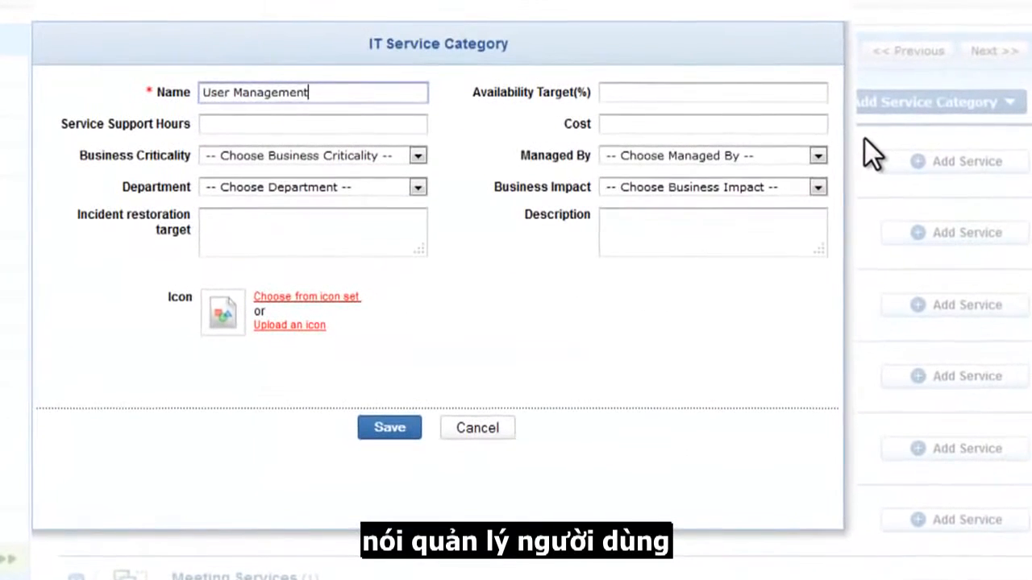
pyautogui.click(389, 429)
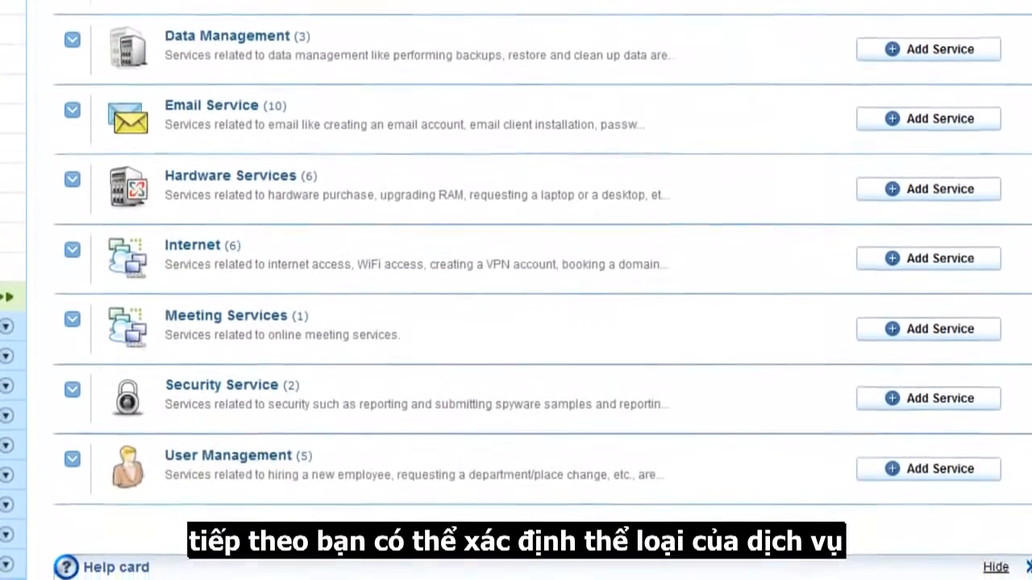
# Add an 'Employee Name' text field and the Editor field to the User Management request form
pyautogui.click(967, 457)
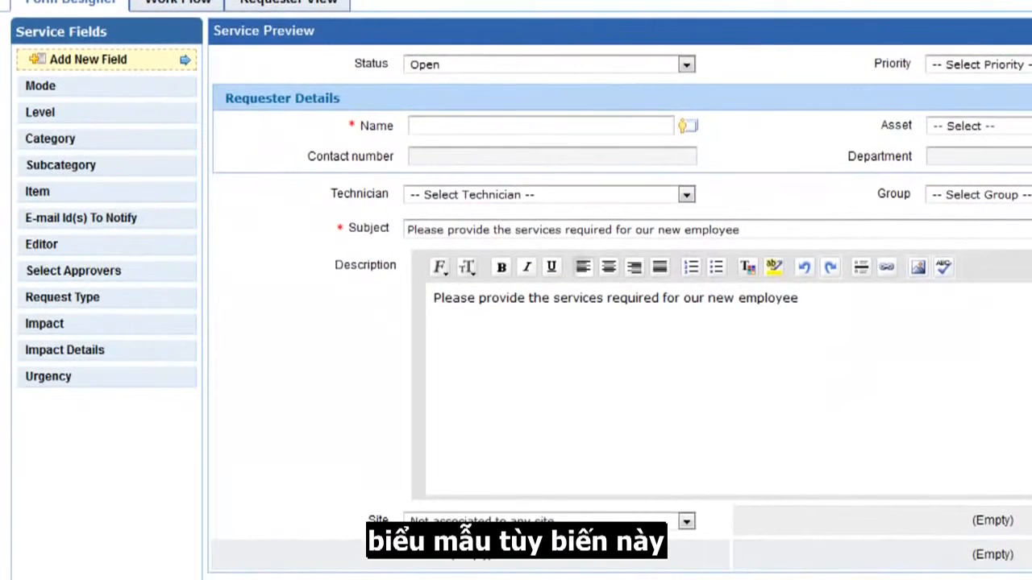
pyautogui.moveTo(129, 58); pyautogui.dragTo(252, 93)
pyautogui.click(618, 189)
pyautogui.write('Employee Name')
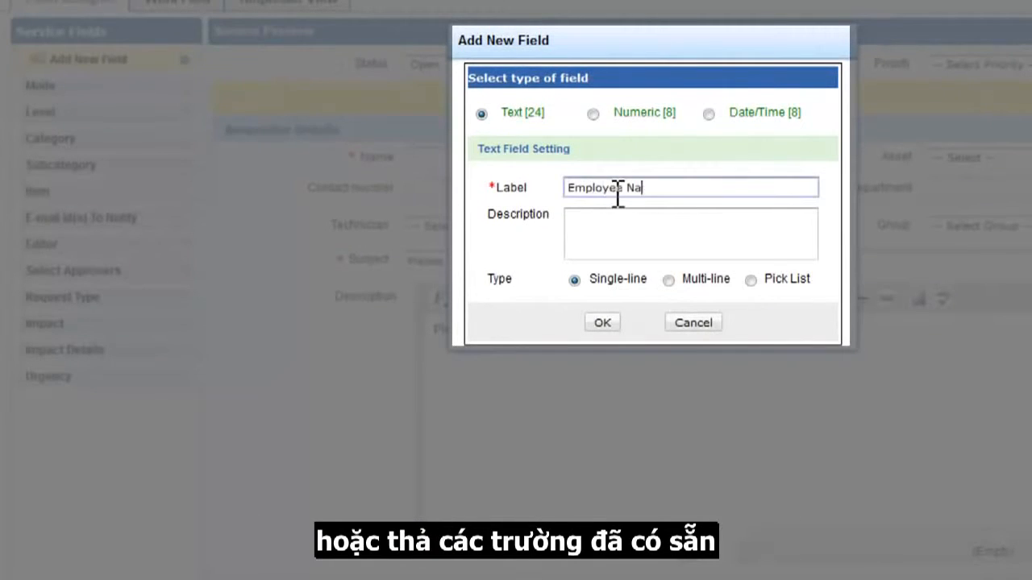
pyautogui.click(603, 323)
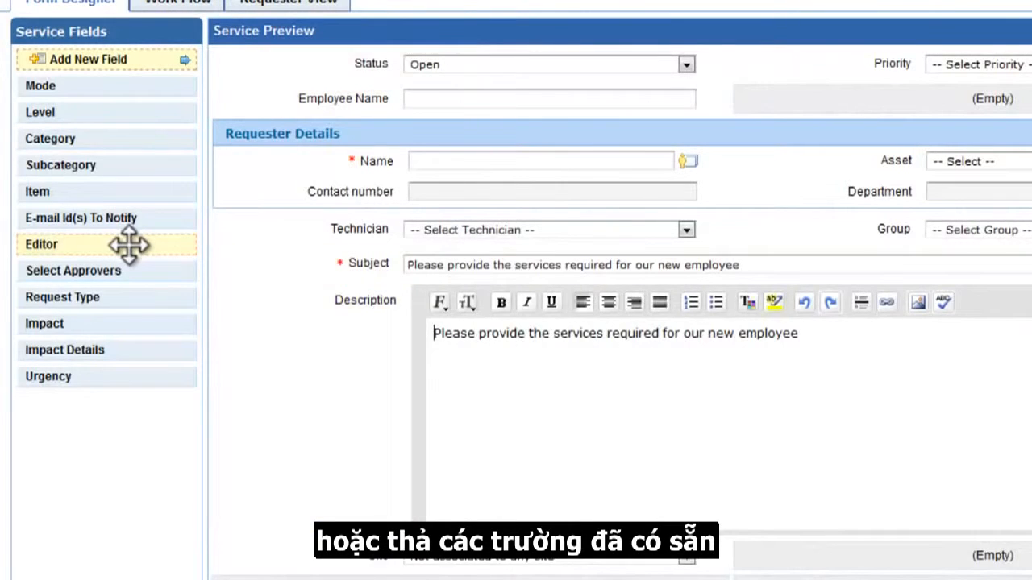
pyautogui.moveTo(131, 245); pyautogui.dragTo(759, 248)
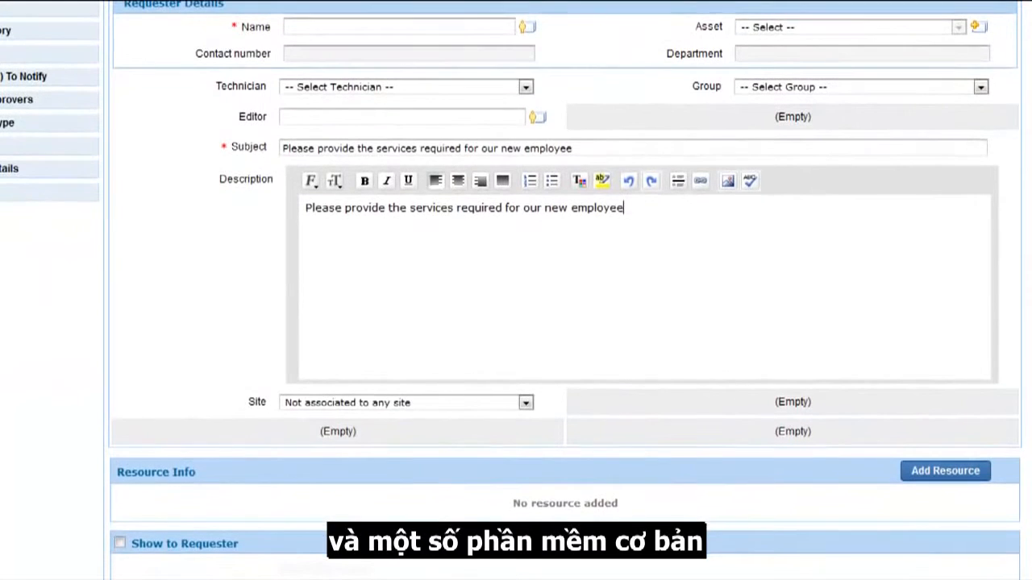
# Start a new resource using the existing desktop model question, with Mac selected
pyautogui.click(967, 472)
pyautogui.click(476, 304)
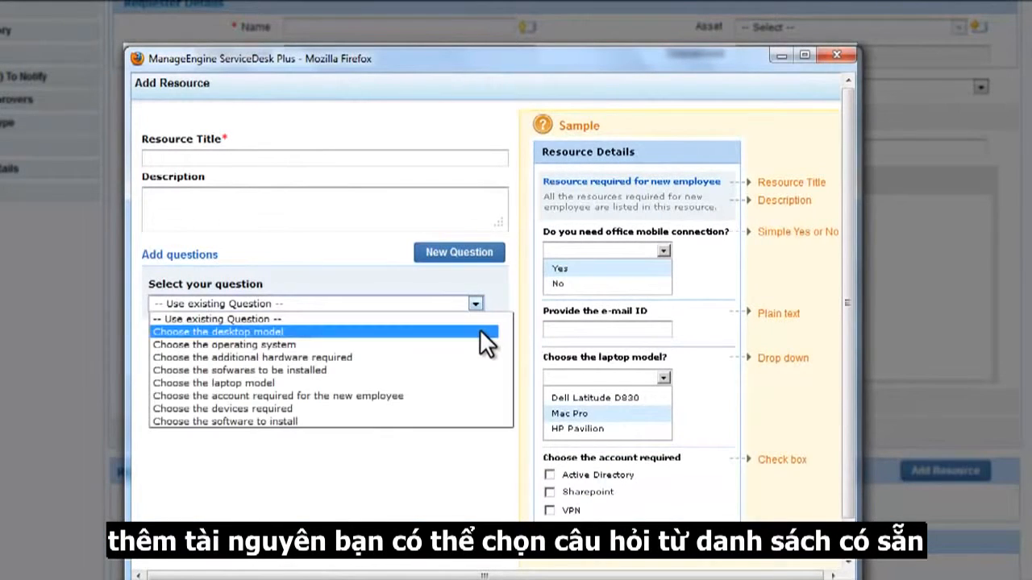
pyautogui.click(480, 329)
pyautogui.click(480, 360)
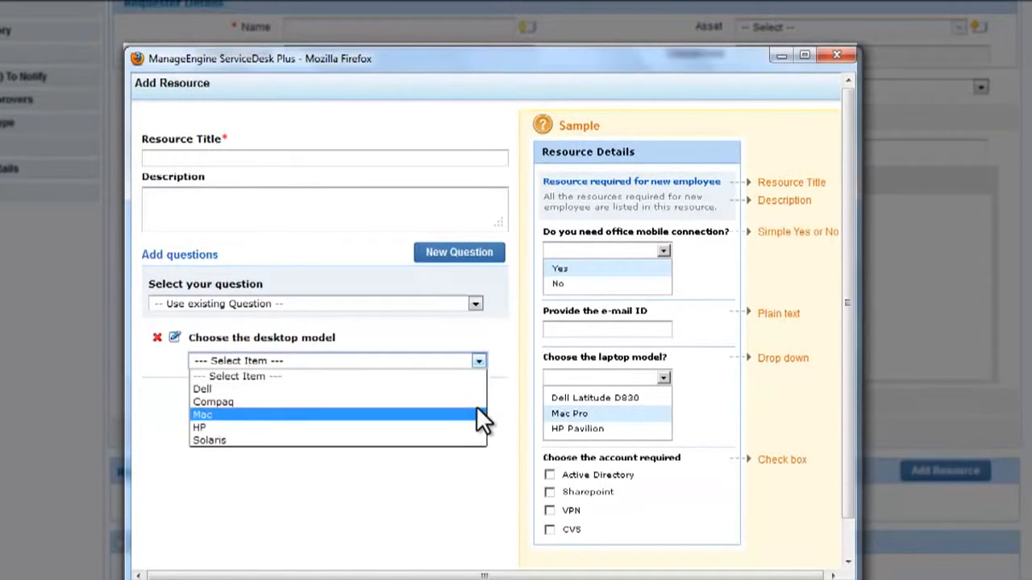
pyautogui.click(476, 412)
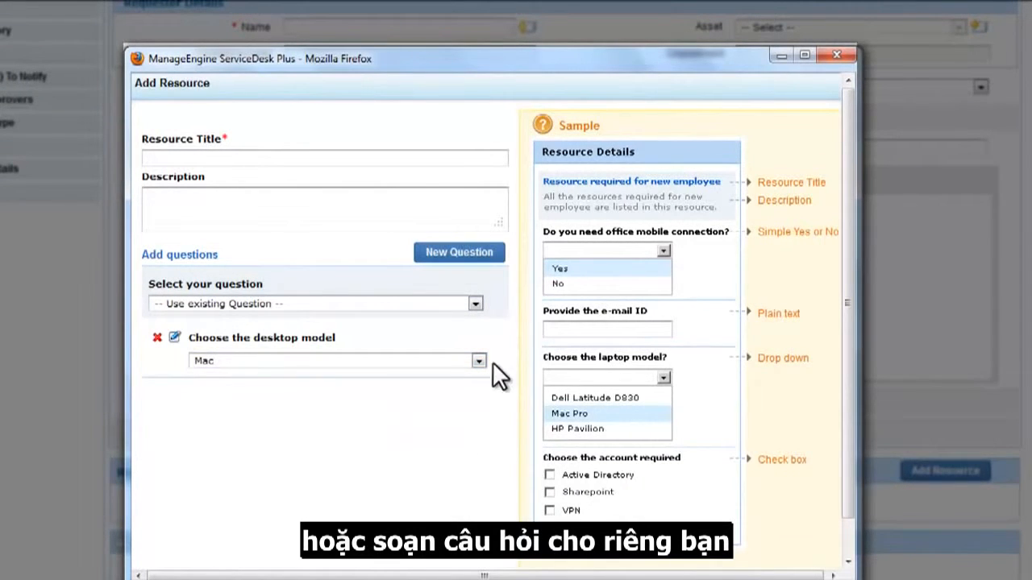
# Add a 'Choose the software to install' drop-down with the four Adobe software options, then save the resource
pyautogui.click(488, 256)
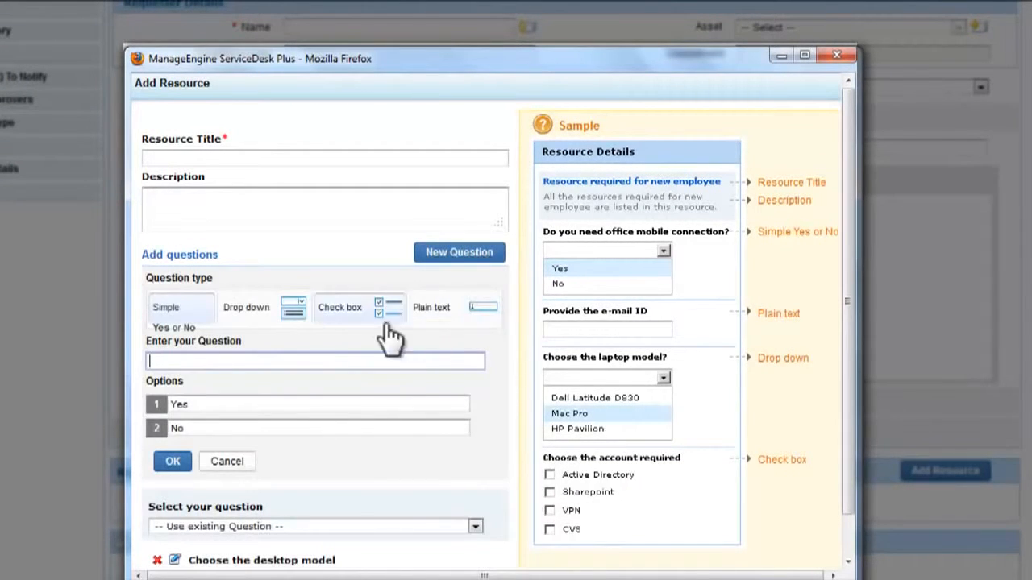
pyautogui.click(290, 333)
pyautogui.write('Choose the software to insta')
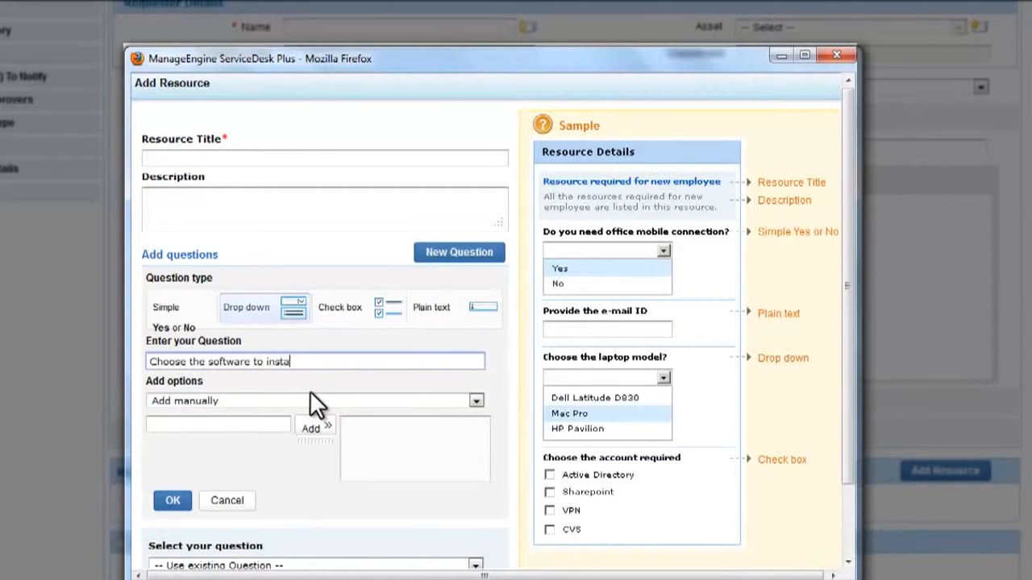
pyautogui.write('ll')
pyautogui.click(476, 401)
pyautogui.click(427, 556)
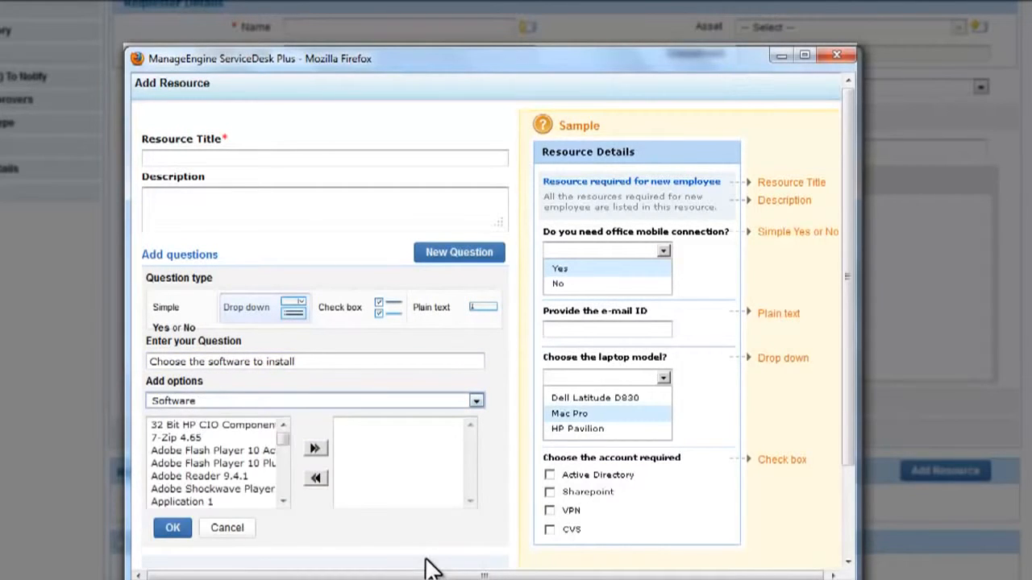
pyautogui.moveTo(252, 489); pyautogui.dragTo(264, 449)
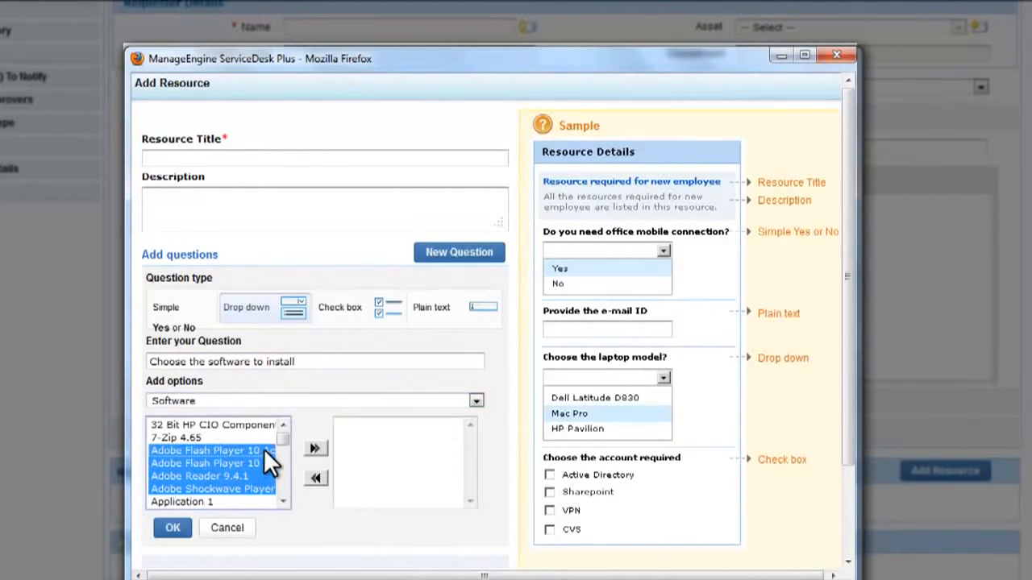
pyautogui.click(315, 449)
pyautogui.click(172, 528)
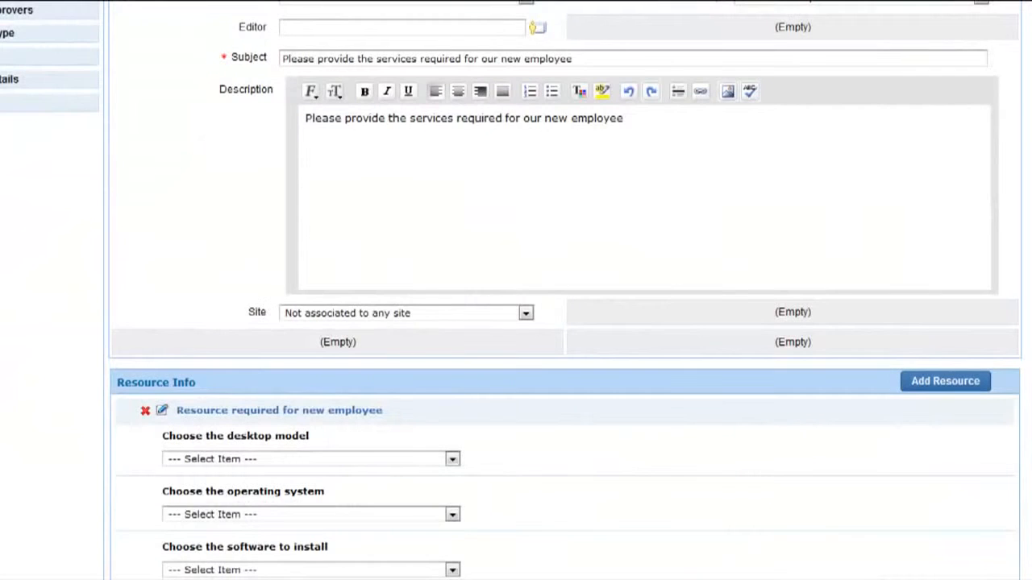
# Look through the user groups list and the new user group's member criteria
pyautogui.scroll(-4, 516, 290)
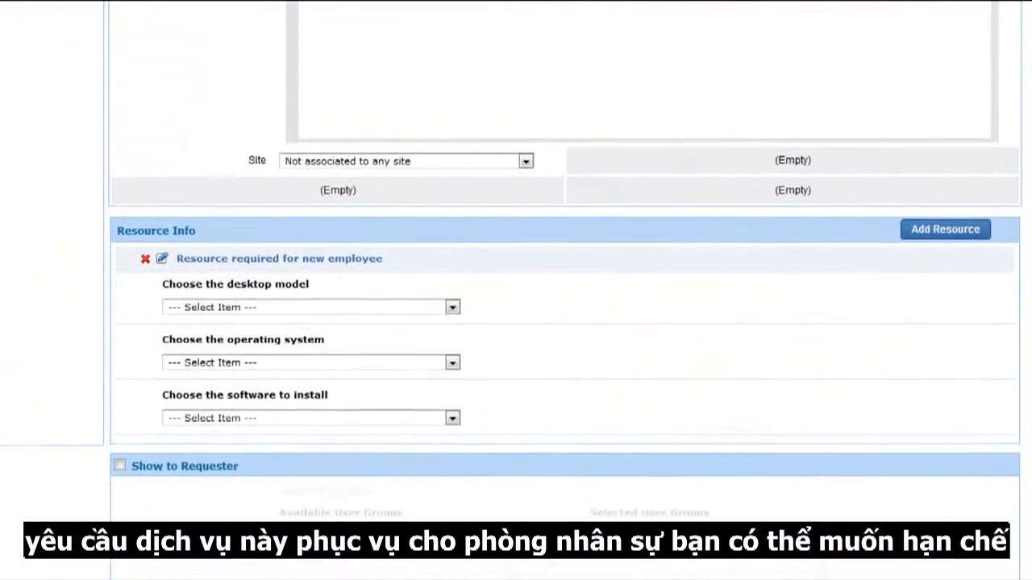
pyautogui.scroll(-2, 516, 290)
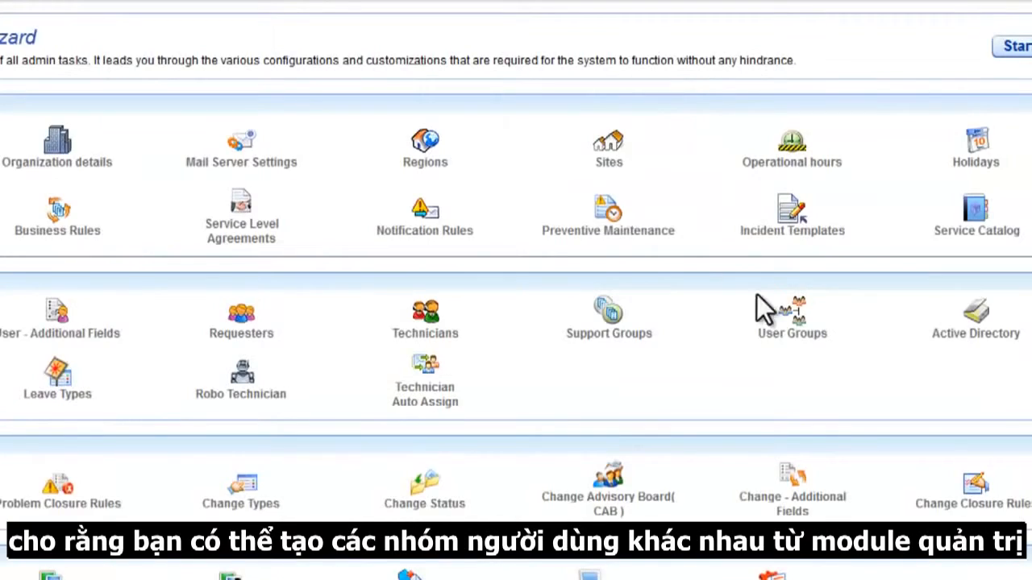
pyautogui.click(788, 332)
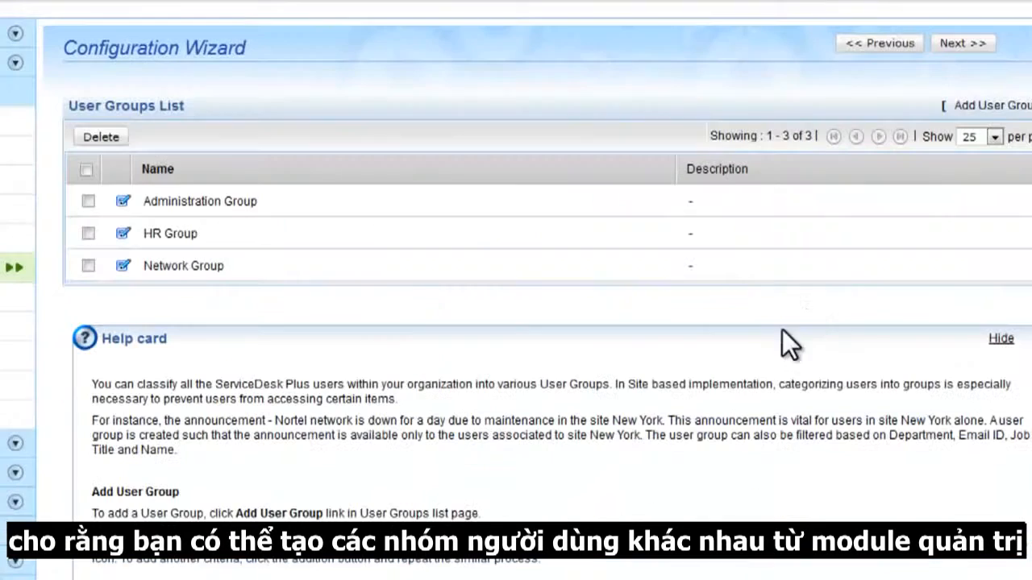
pyautogui.click(987, 111)
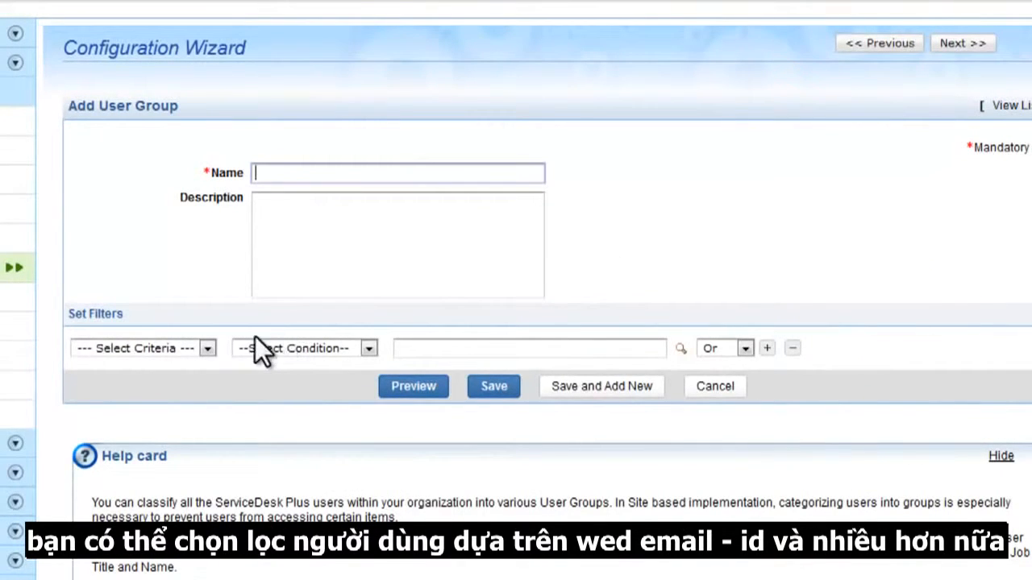
pyautogui.click(208, 349)
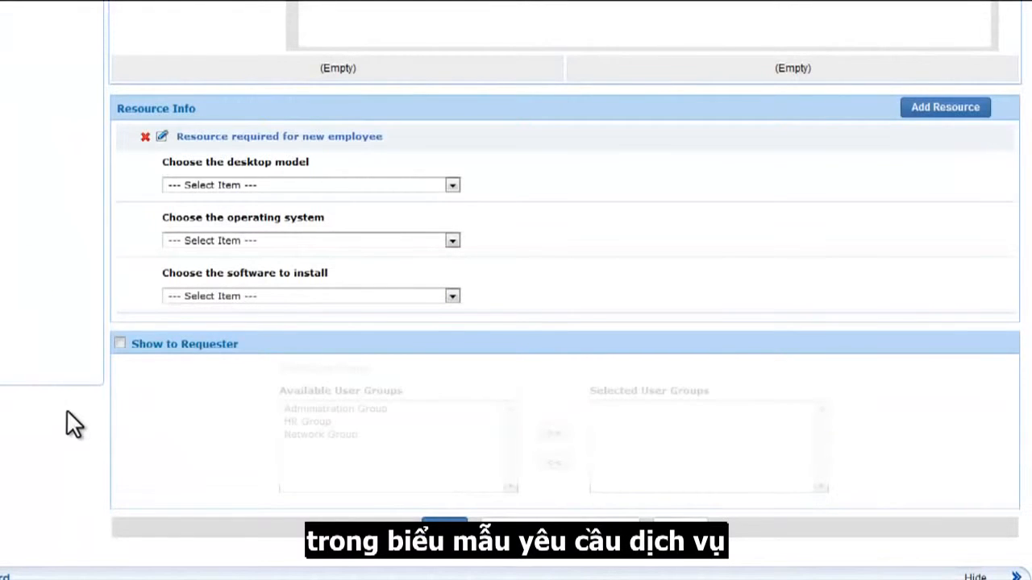
# Show the service to requesters, limited to the HR Group
pyautogui.click(120, 343)
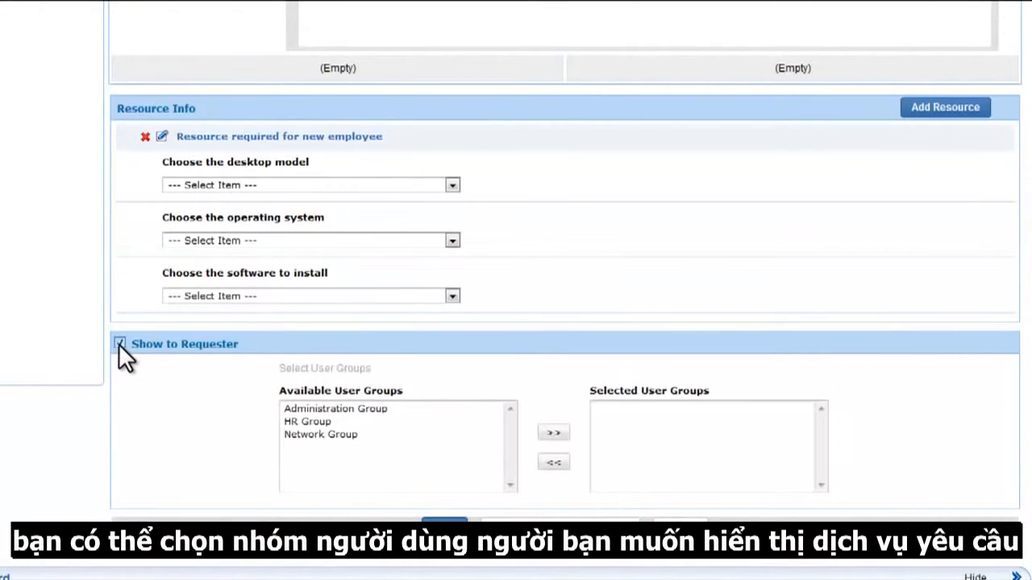
pyautogui.click(315, 422)
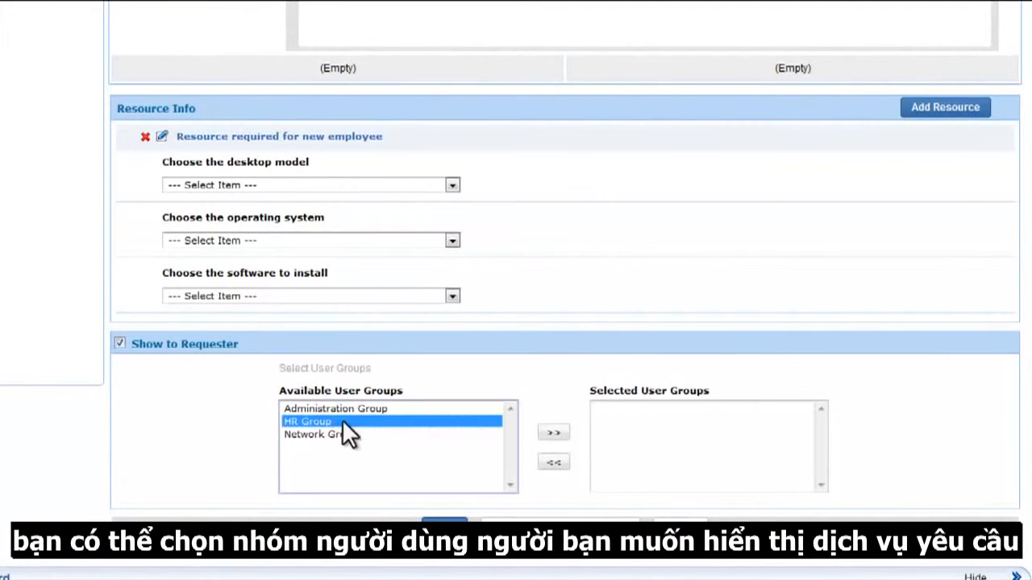
pyautogui.click(553, 433)
# Save the form and assign two approvers to approval stage one
pyautogui.click(575, 529)
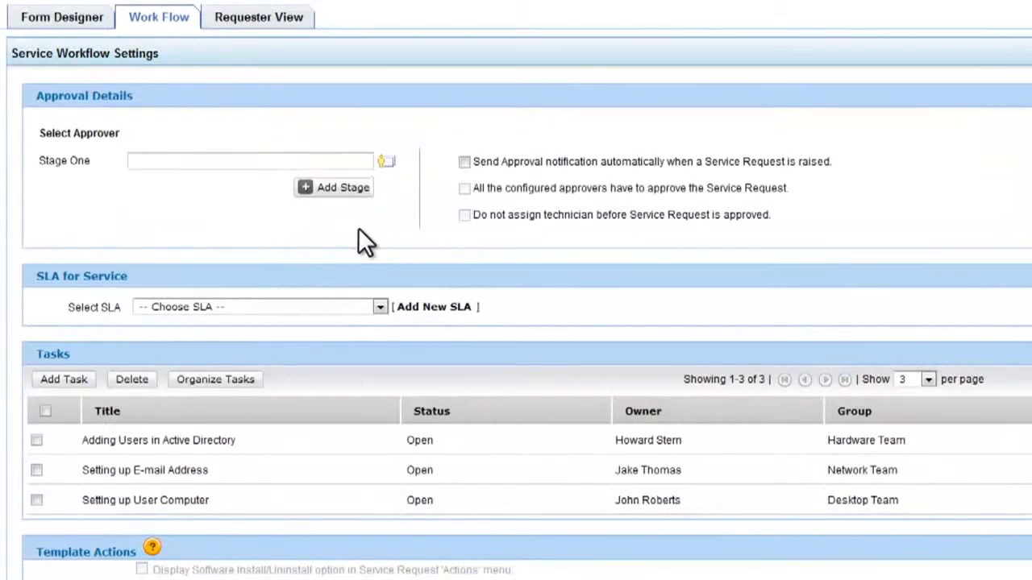
pyautogui.click(385, 162)
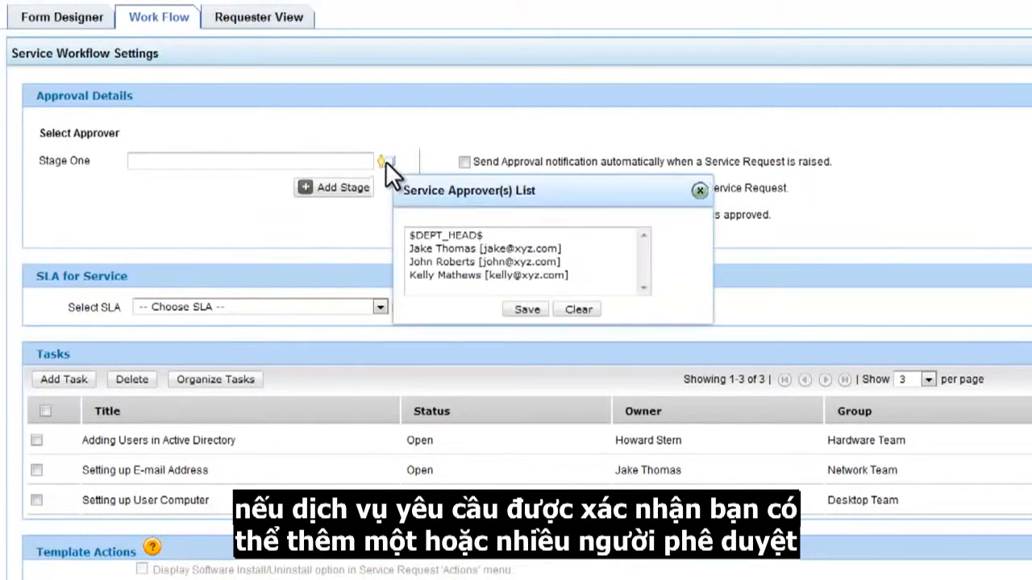
pyautogui.click(494, 247)
pyautogui.keyDown('ctrl'); pyautogui.click(499, 259); pyautogui.keyUp('ctrl')
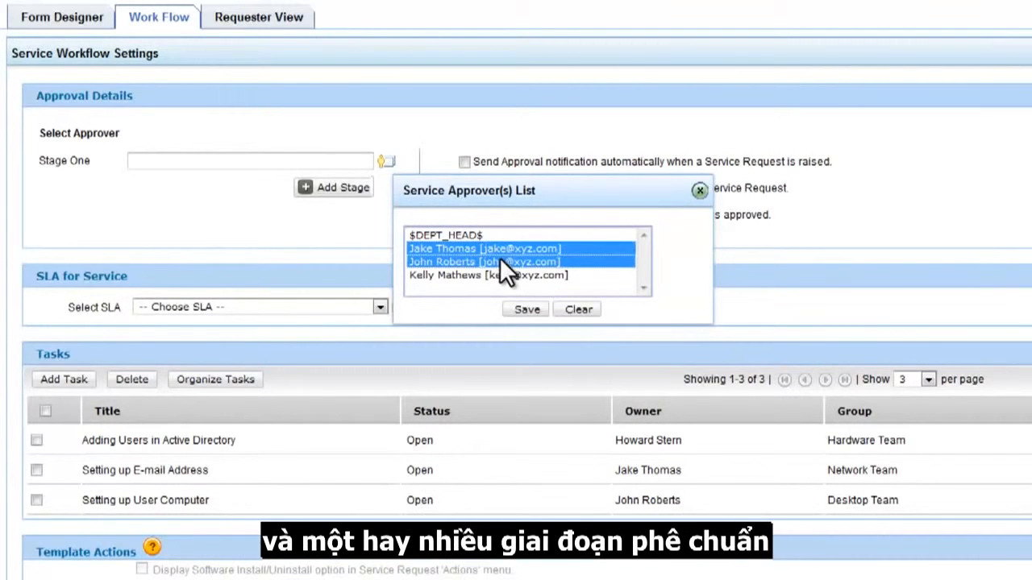
pyautogui.click(520, 308)
# Add a stage-two approver, with automatic notifications and all approvers required
pyautogui.click(353, 190)
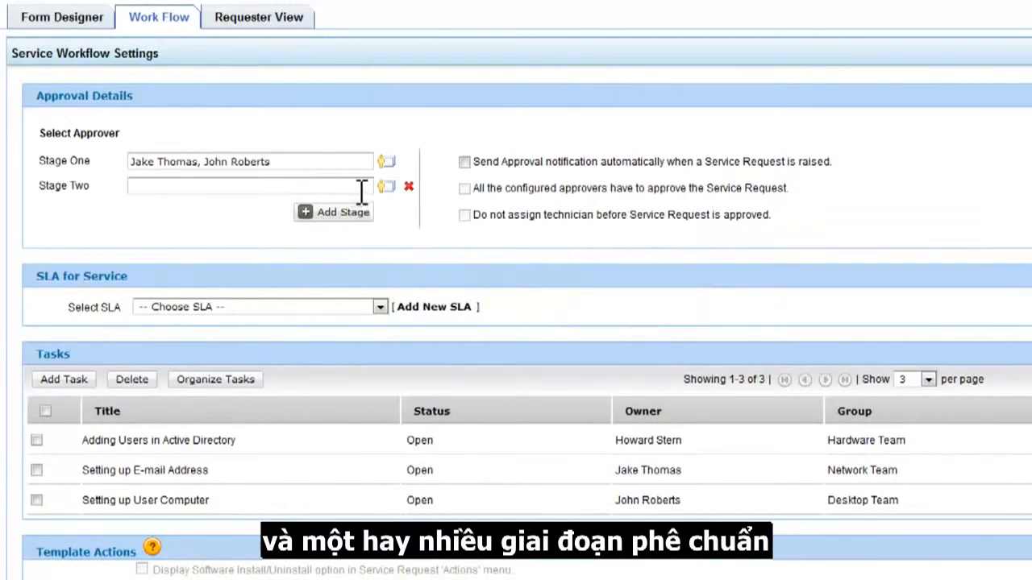
pyautogui.click(384, 186)
pyautogui.click(456, 299)
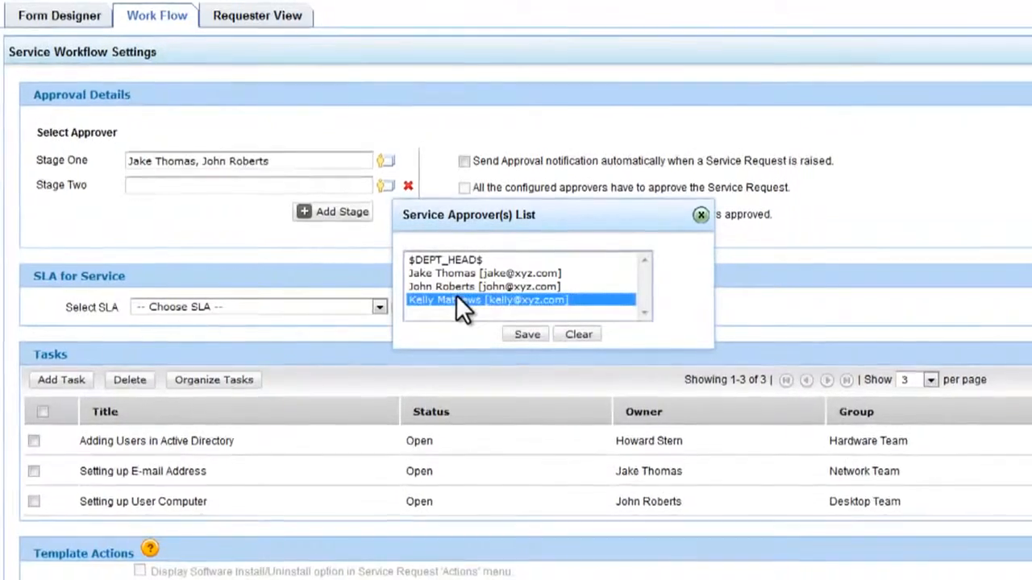
pyautogui.click(527, 334)
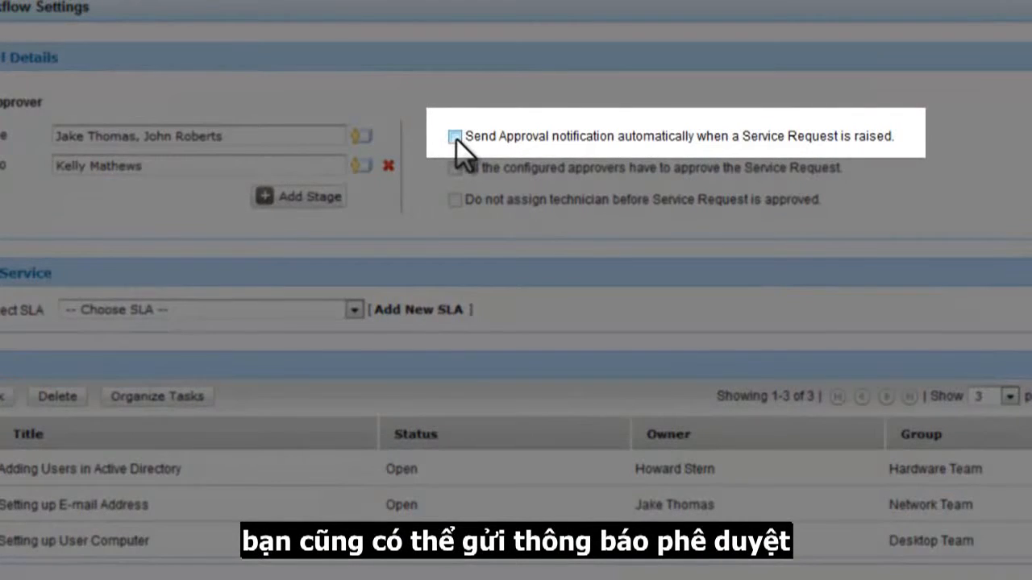
pyautogui.click(455, 136)
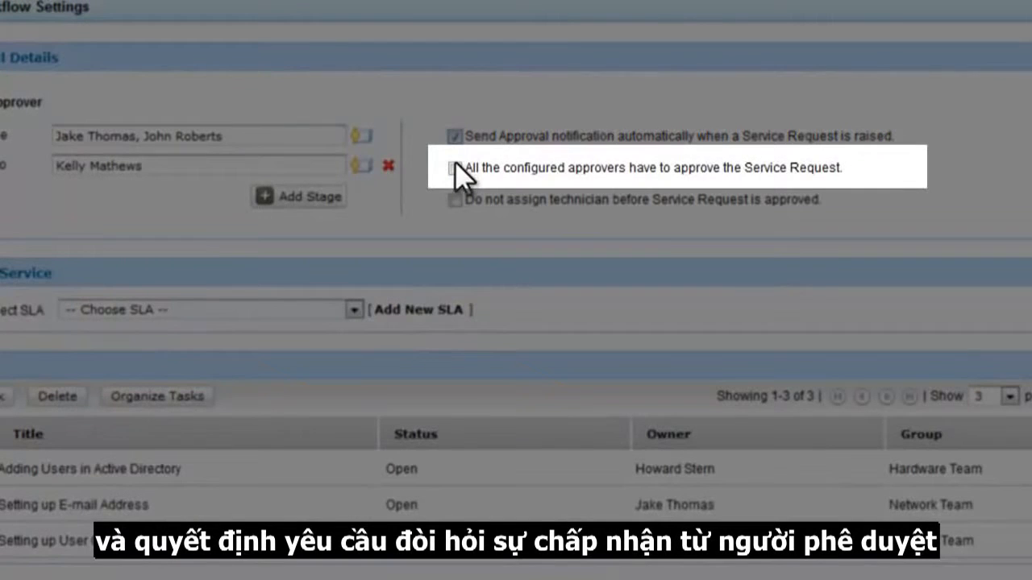
pyautogui.click(457, 166)
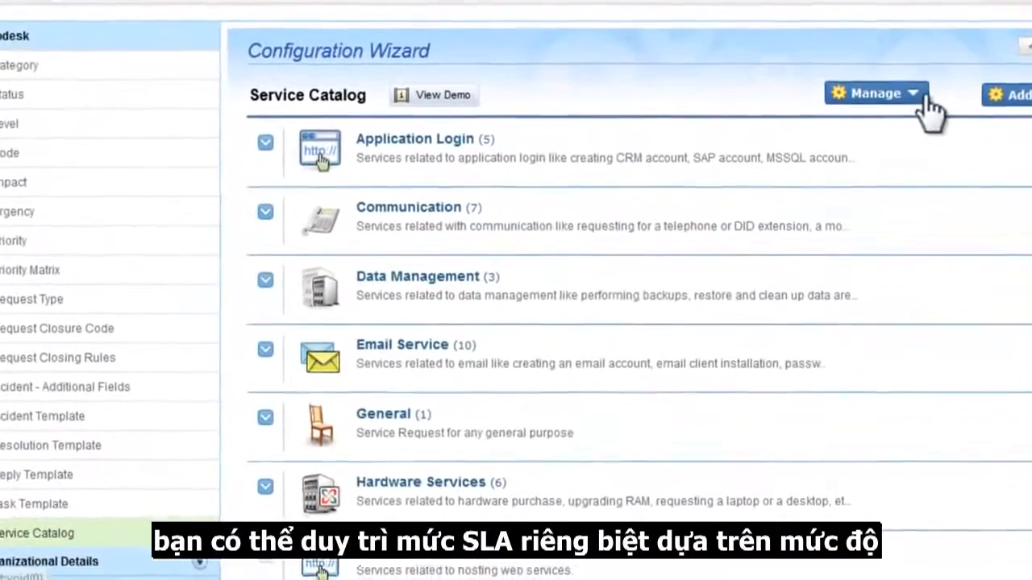
# Check the SLA list, then apply 'SLA for General Purpose' to the workflow
pyautogui.click(914, 126)
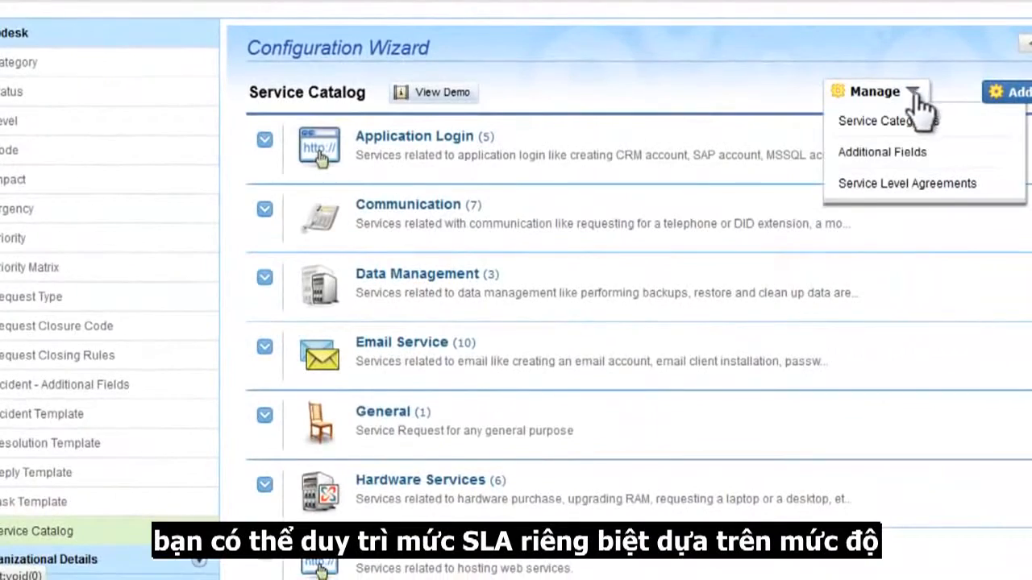
pyautogui.click(897, 184)
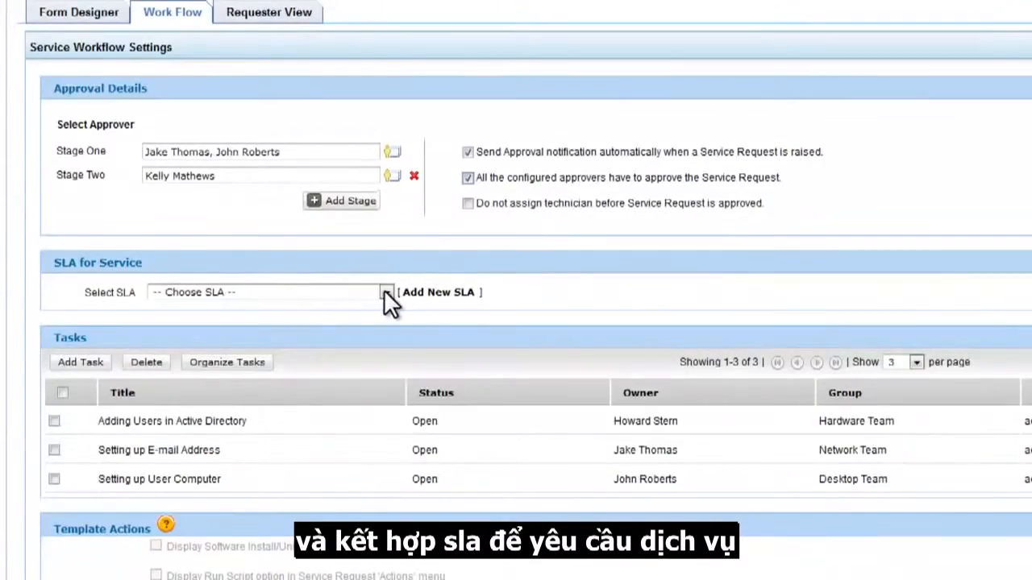
pyautogui.click(385, 291)
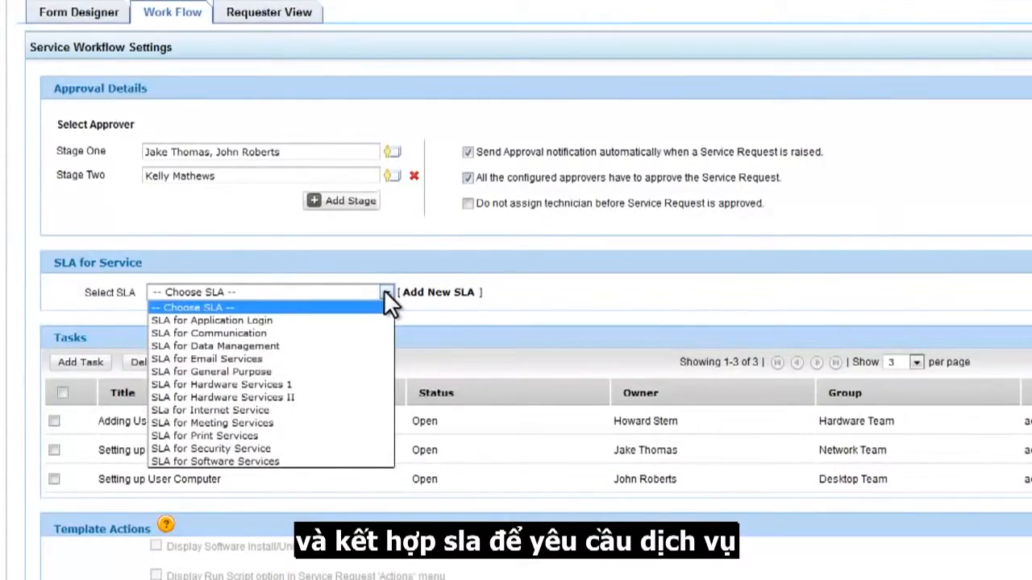
pyautogui.click(362, 373)
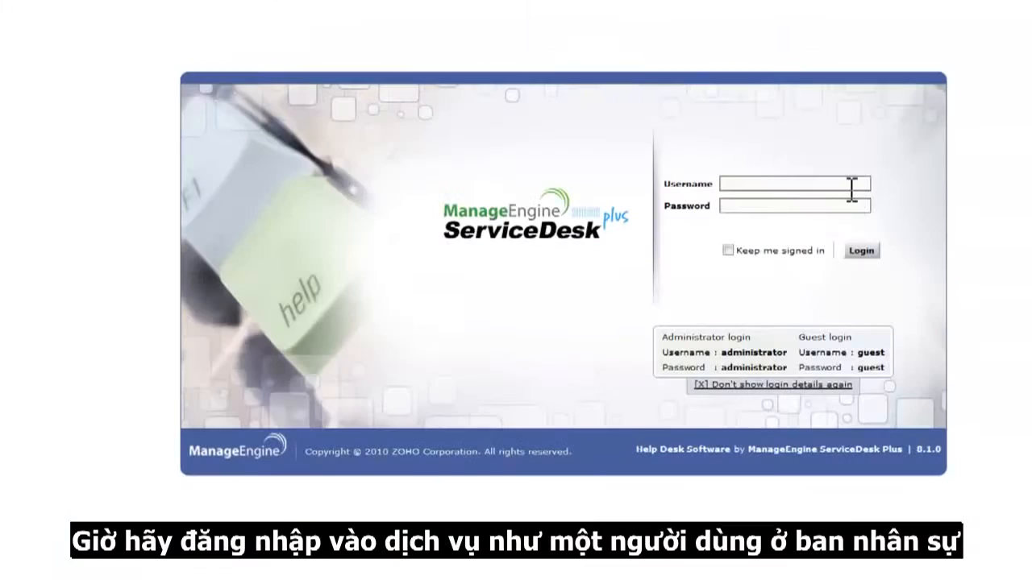
# Sign in to the self-service portal with the HR requester's username and password
pyautogui.write('gail')
pyautogui.click(848, 204)
pyautogui.write('••••••')
pyautogui.click(858, 253)
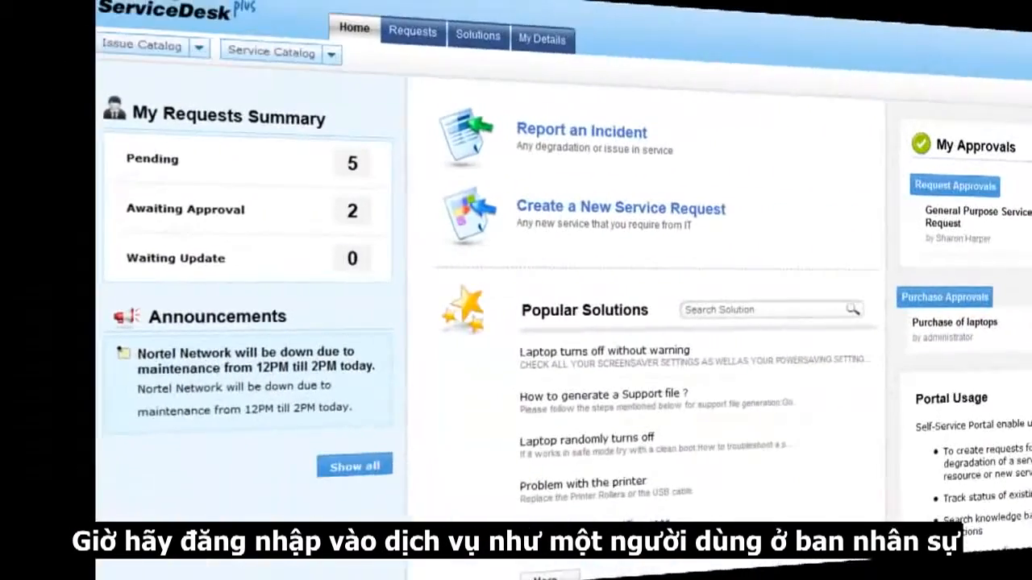
# Open the new-hire request form under User Management in the service catalog
pyautogui.click(270, 52)
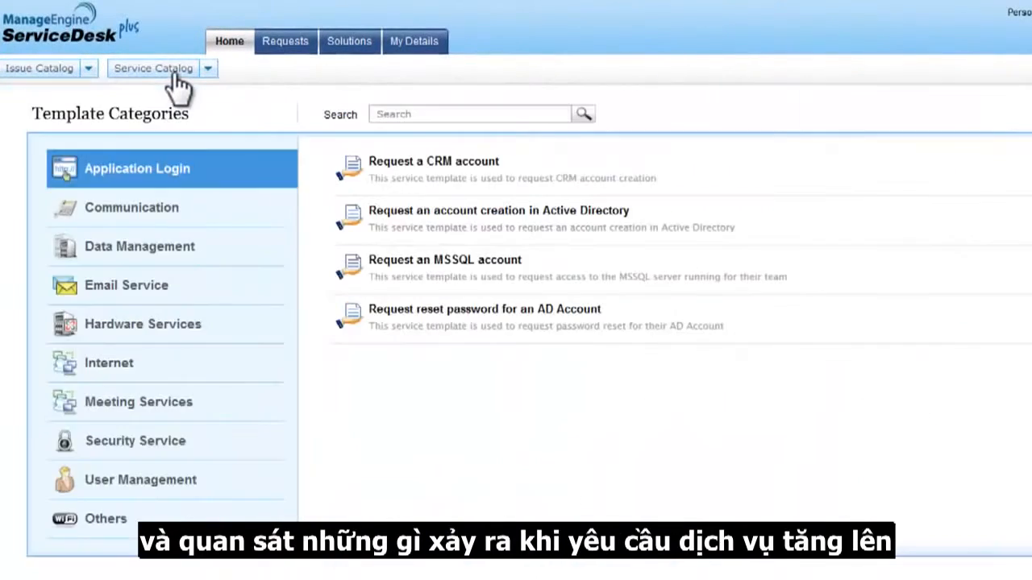
pyautogui.click(184, 484)
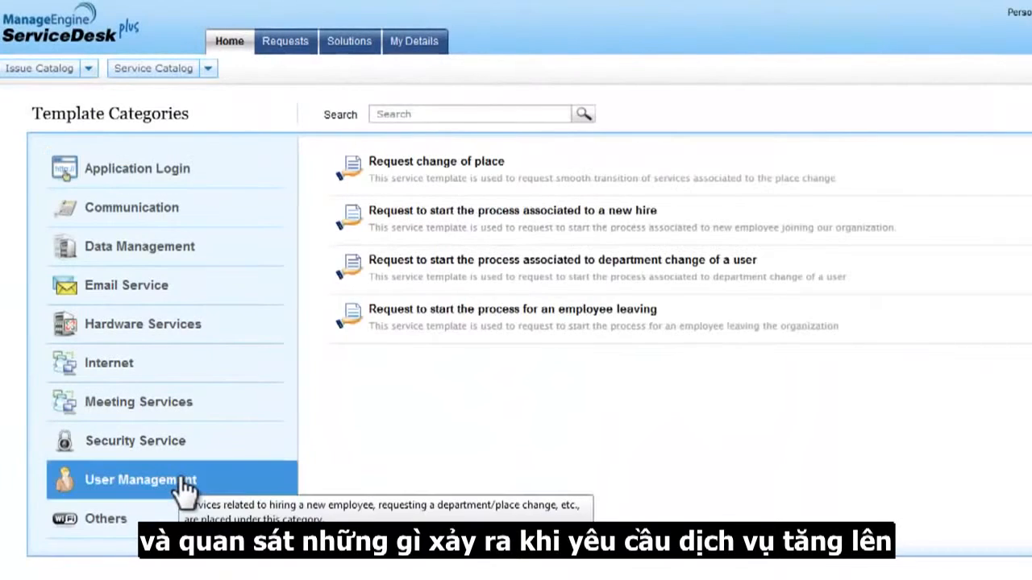
pyautogui.click(397, 216)
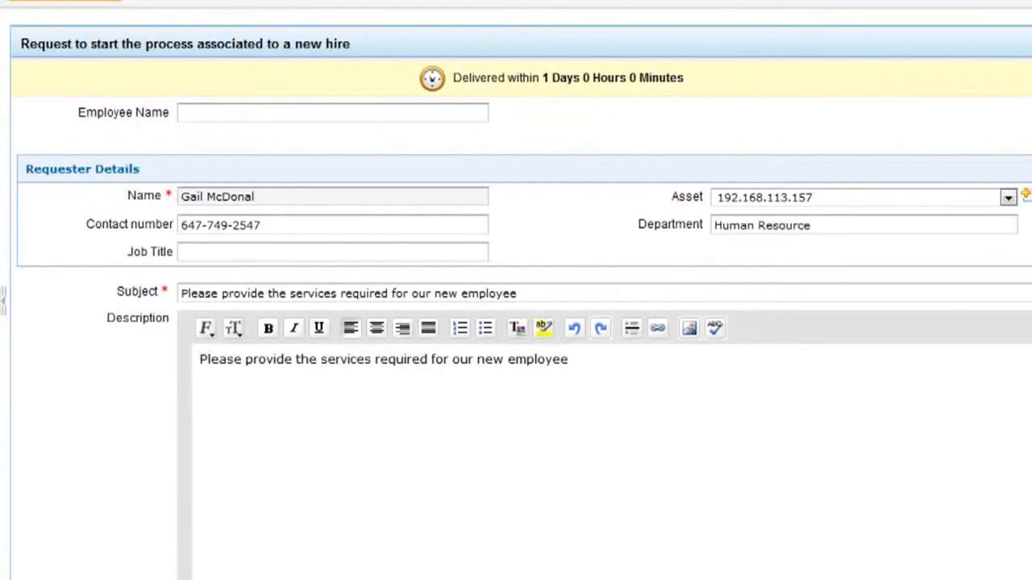
# Set the resource details to a Mac desktop running Mac OSX
pyautogui.scroll(-6, 516, 290)
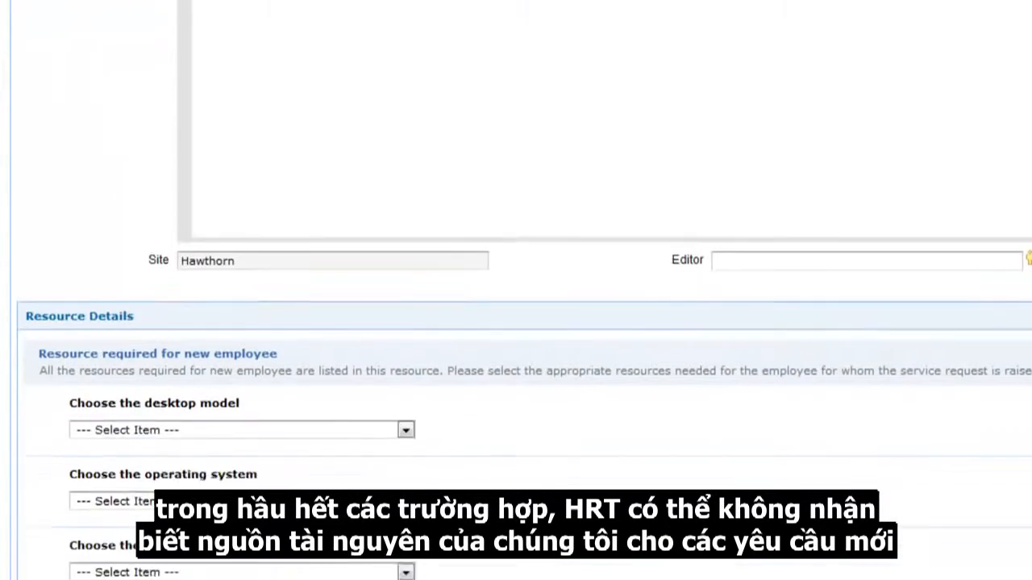
pyautogui.scroll(-2, 516, 290)
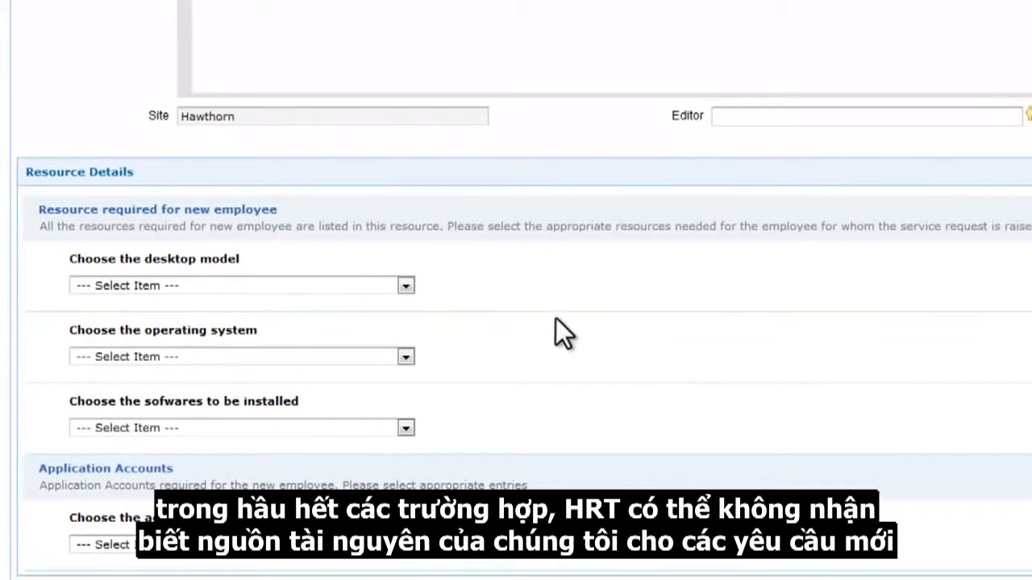
pyautogui.click(404, 285)
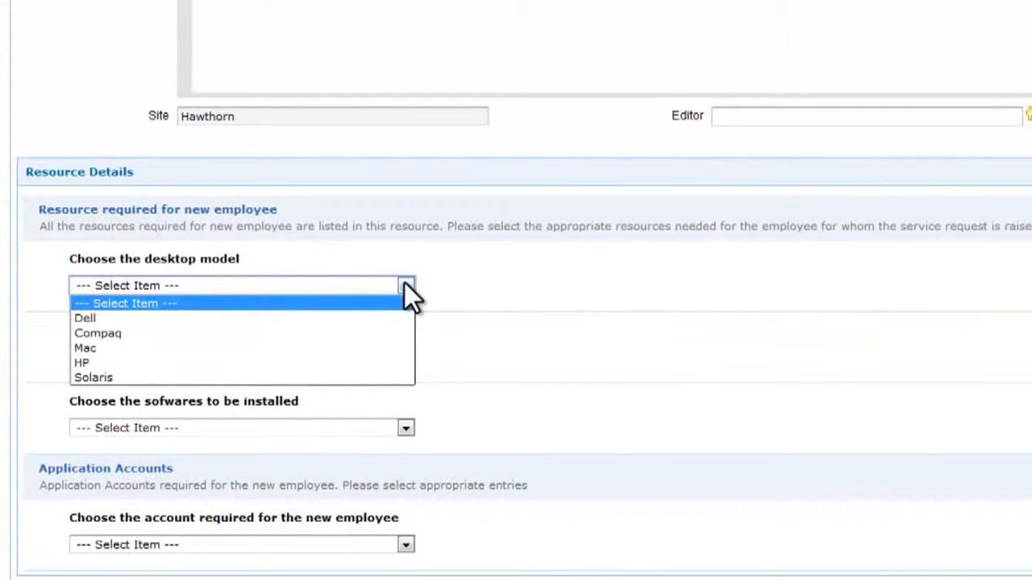
pyautogui.click(392, 347)
pyautogui.click(407, 357)
pyautogui.click(403, 385)
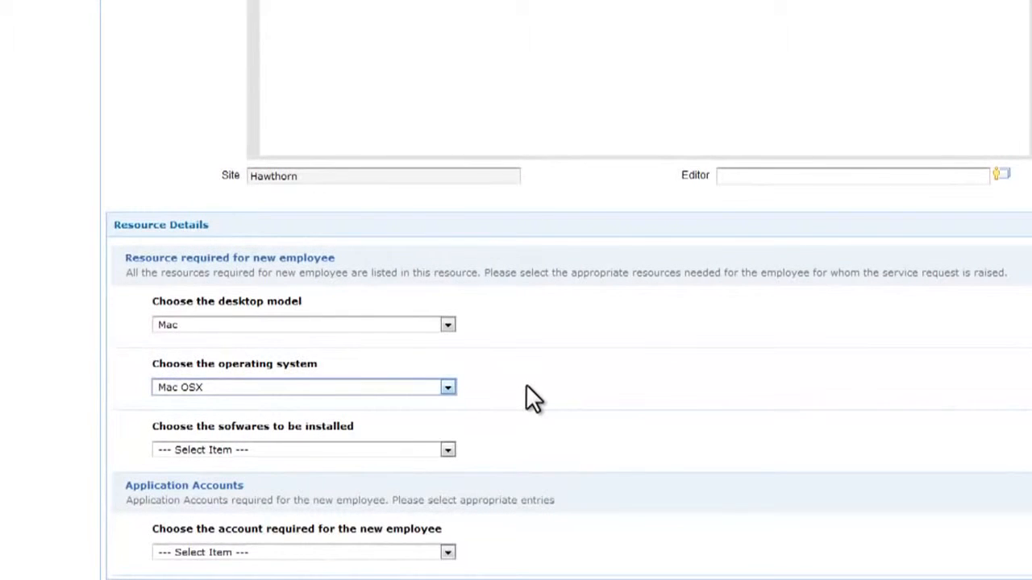
# Pick an editor for the request and submit it
pyautogui.click(1001, 174)
pyautogui.click(444, 494)
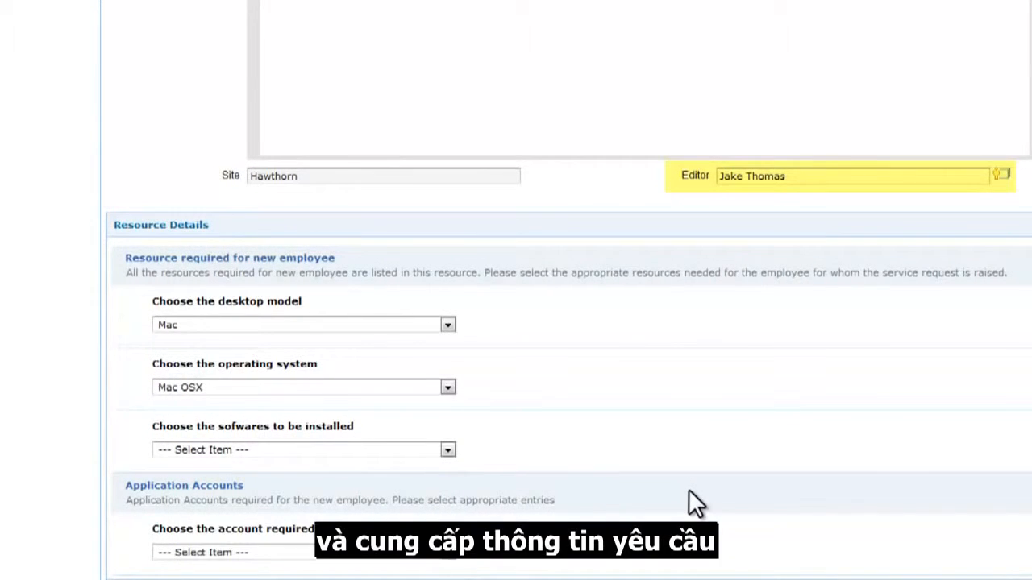
pyautogui.scroll(-2, 971, 465)
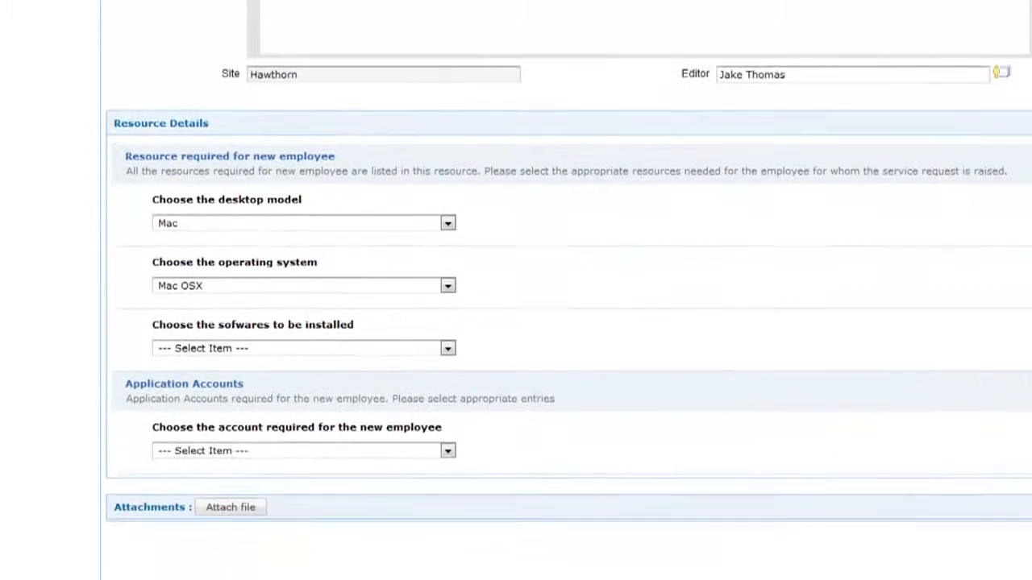
pyautogui.click(527, 567)
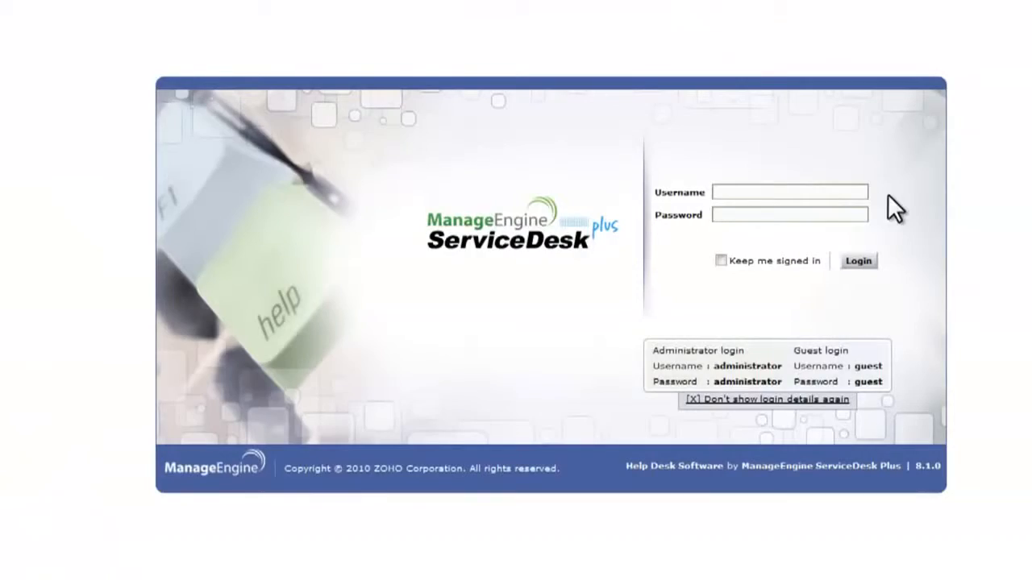
# Log in as the editor and open the waiting new-hire request for editing
pyautogui.click(859, 196)
pyautogui.press('Tab')
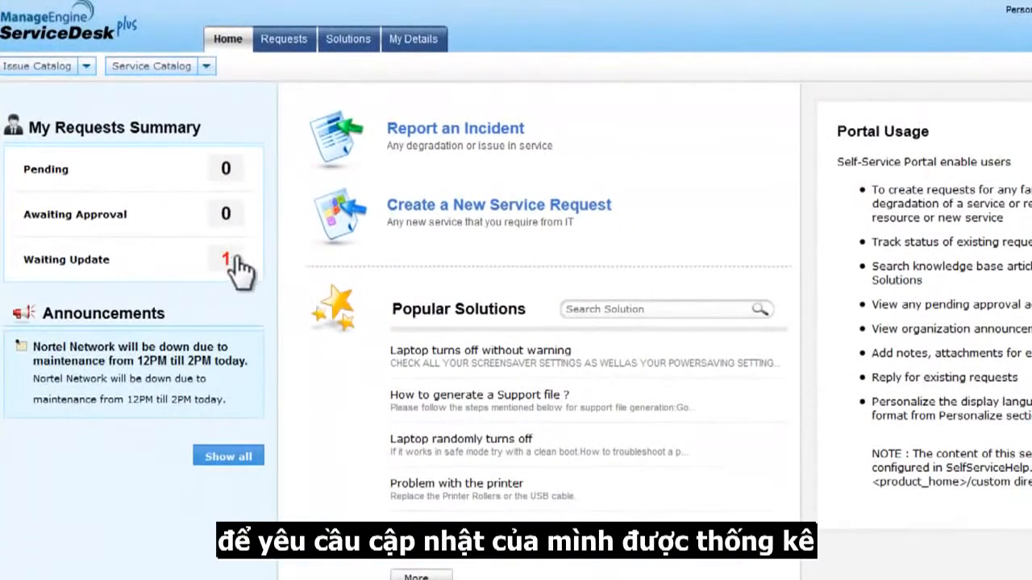
pyautogui.click(226, 259)
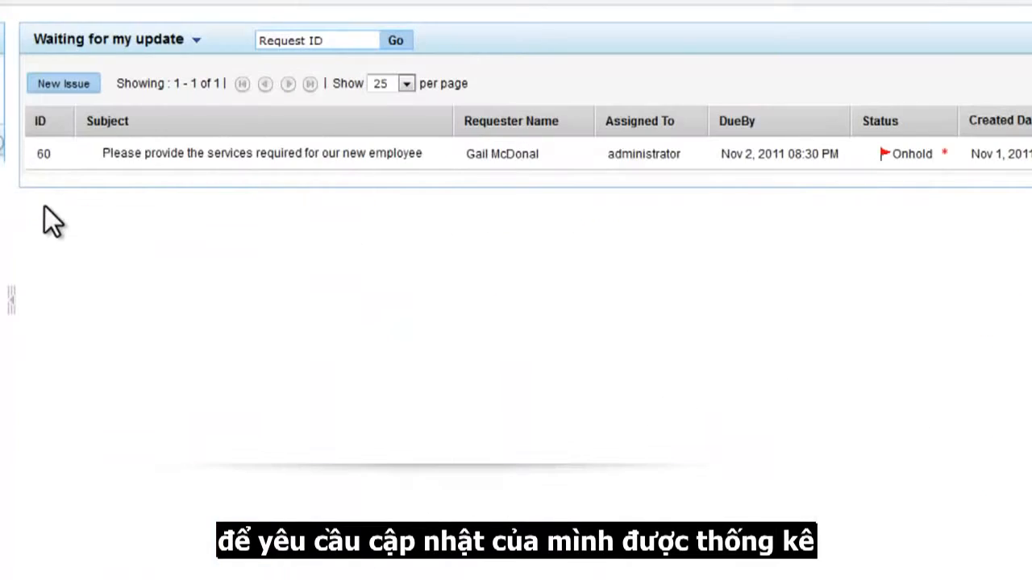
pyautogui.click(197, 153)
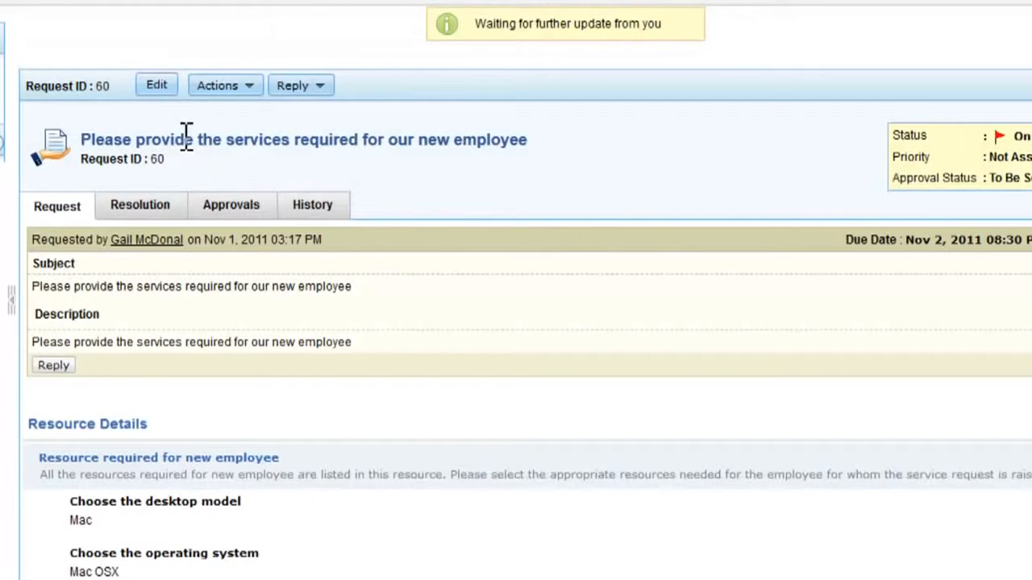
pyautogui.click(157, 85)
# Enter the employee's full name, choose Browser software and an Active Directory account
pyautogui.click(514, 71)
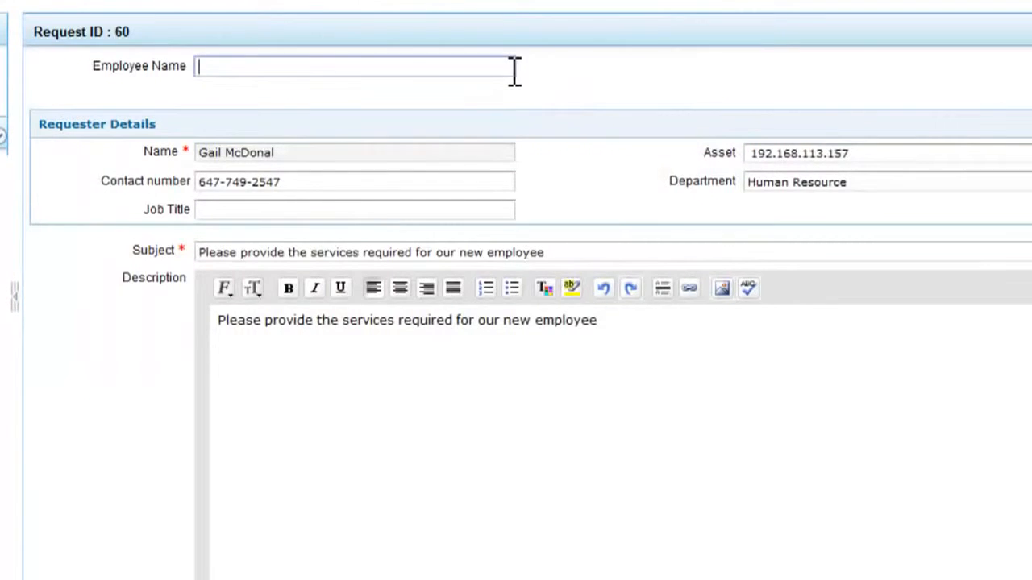
pyautogui.scroll(-9, 616, 399)
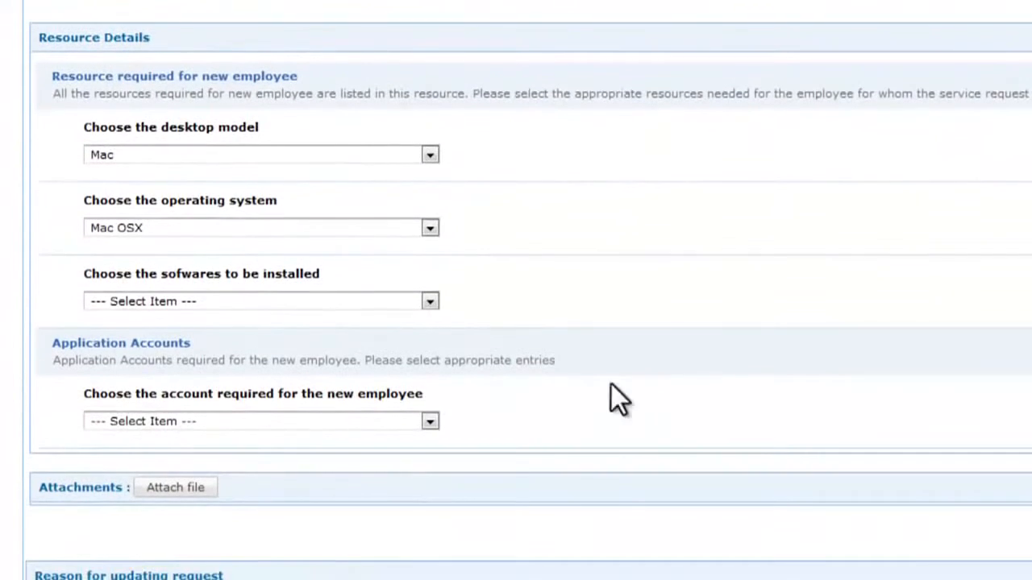
pyautogui.click(430, 301)
pyautogui.click(424, 334)
pyautogui.click(430, 421)
pyautogui.click(411, 454)
pyautogui.scroll(-4, 734, 454)
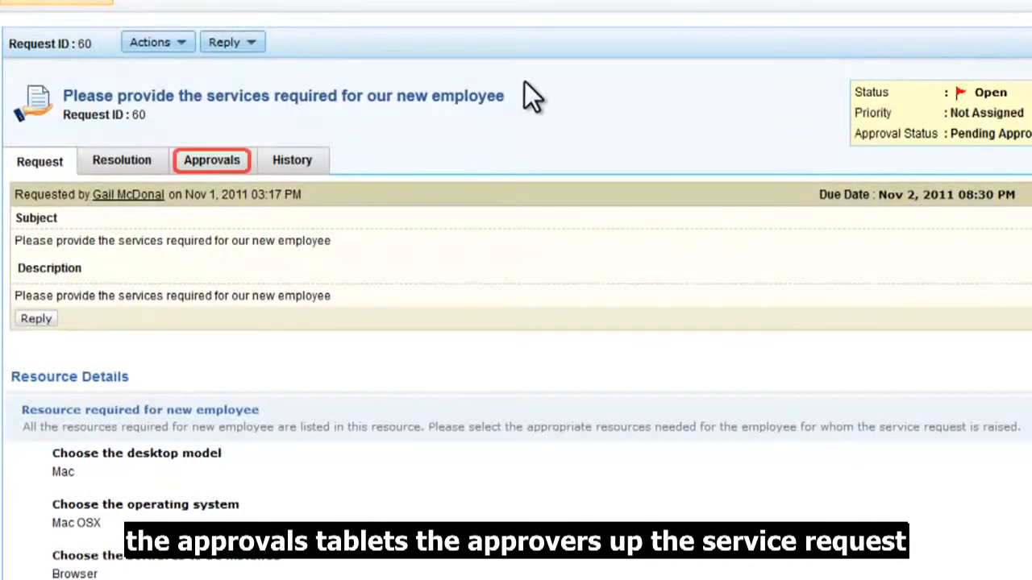
# Check Stage One and Stage Two approver statuses on the request's Approvals tab
pyautogui.click(216, 161)
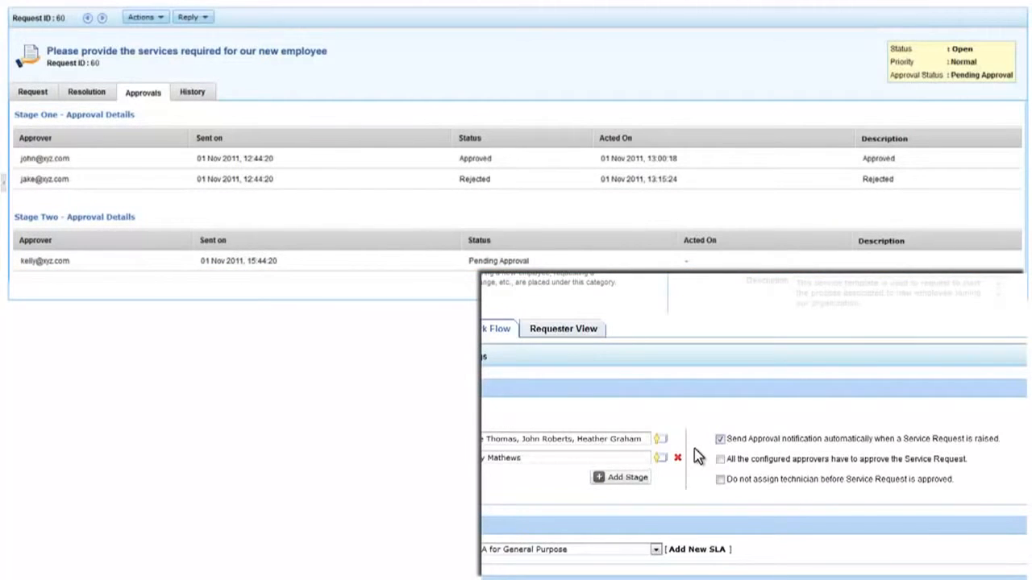
pyautogui.click(720, 460)
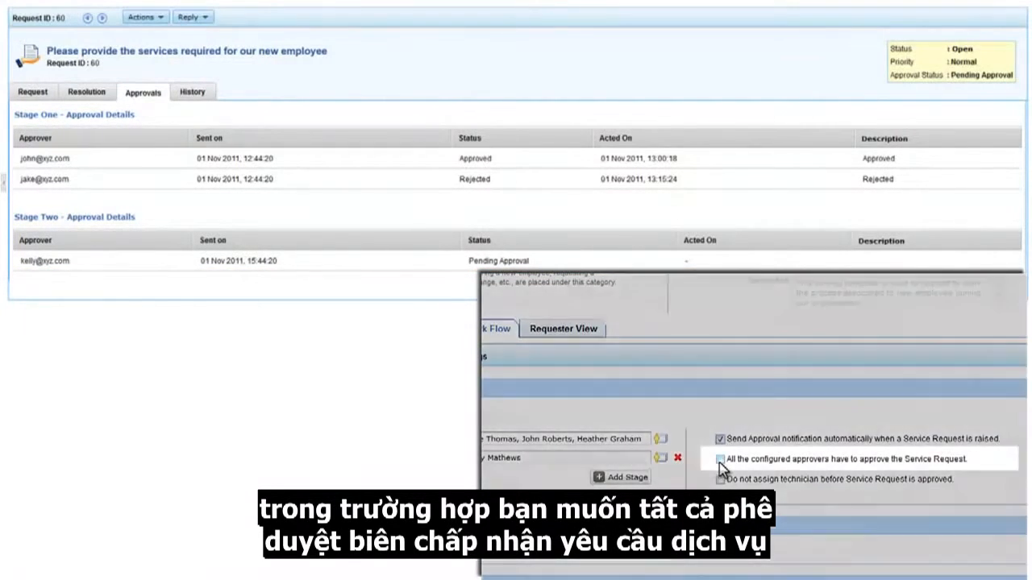